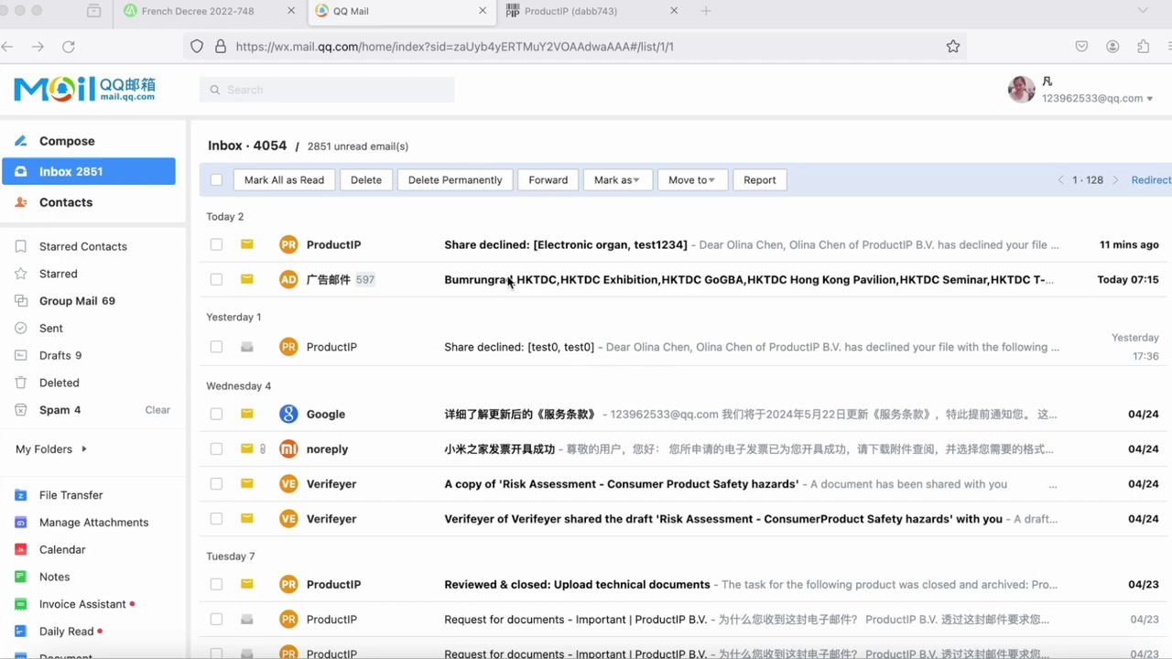
Step: Open the "Share declined: [Electronic organ, test1234]" email and read the reason given for declining the file
{"action": "left_click", "coordinate": [498, 246]}
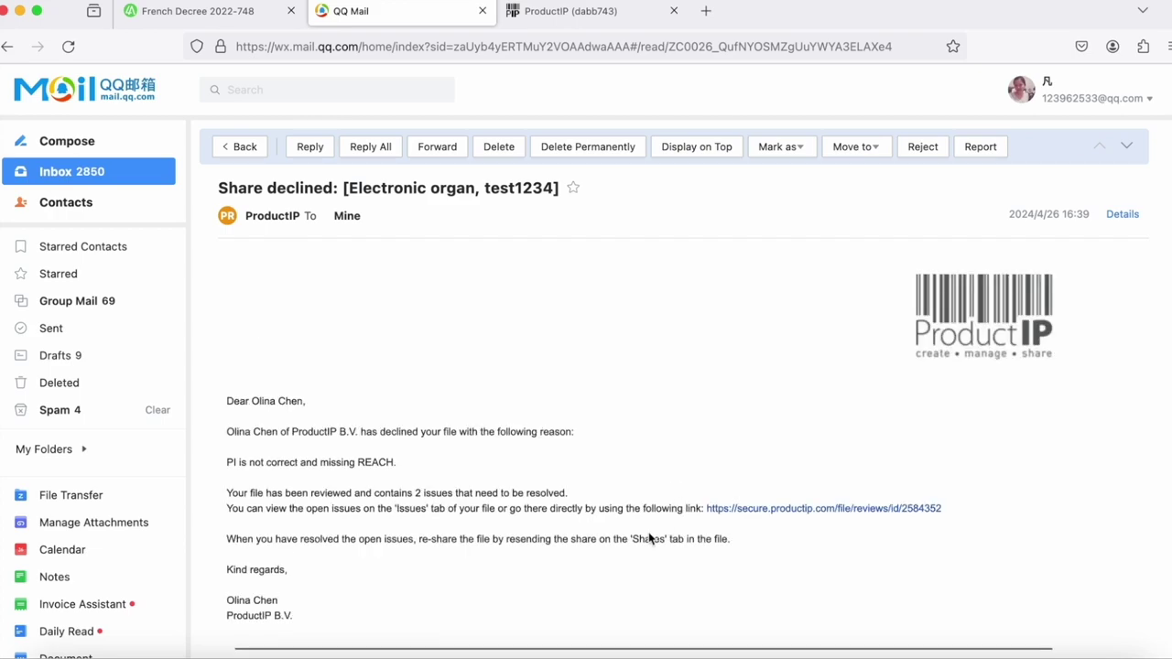
{"action": "scroll", "coordinate": [648, 539], "scroll_direction": "down", "scroll_amount": 2}
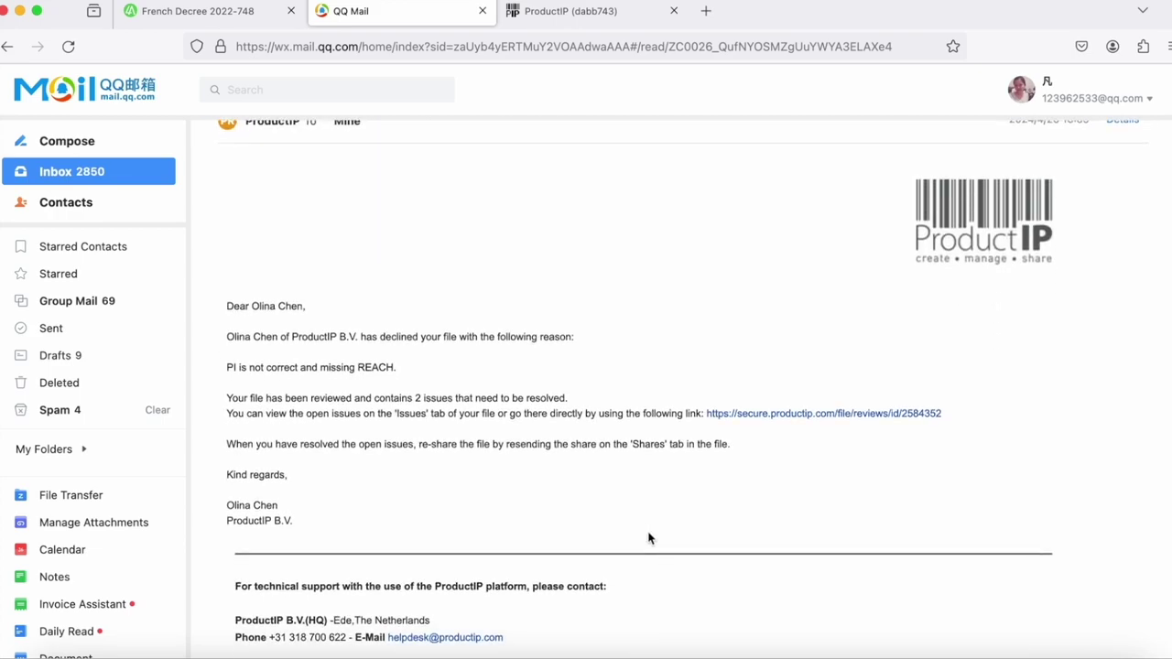
{"action": "scroll", "coordinate": [649, 539], "scroll_direction": "up", "scroll_amount": 2}
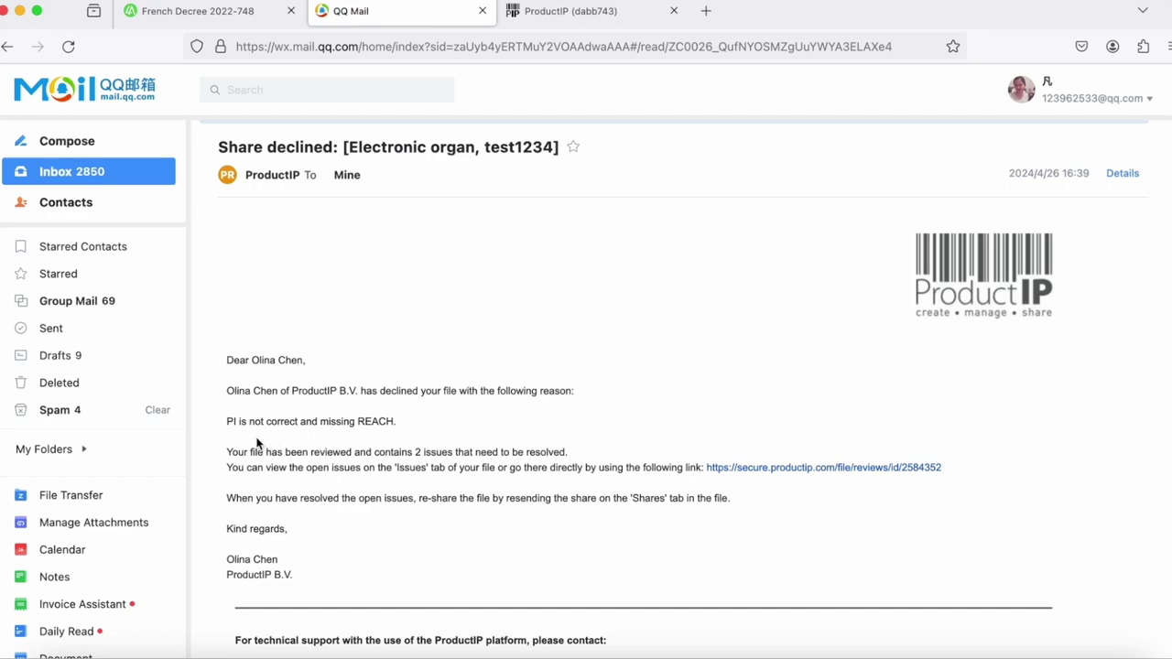
{"action": "left_click", "coordinate": [231, 424]}
{"action": "left_click_drag", "start_coordinate": [232, 424], "coordinate": [450, 427]}
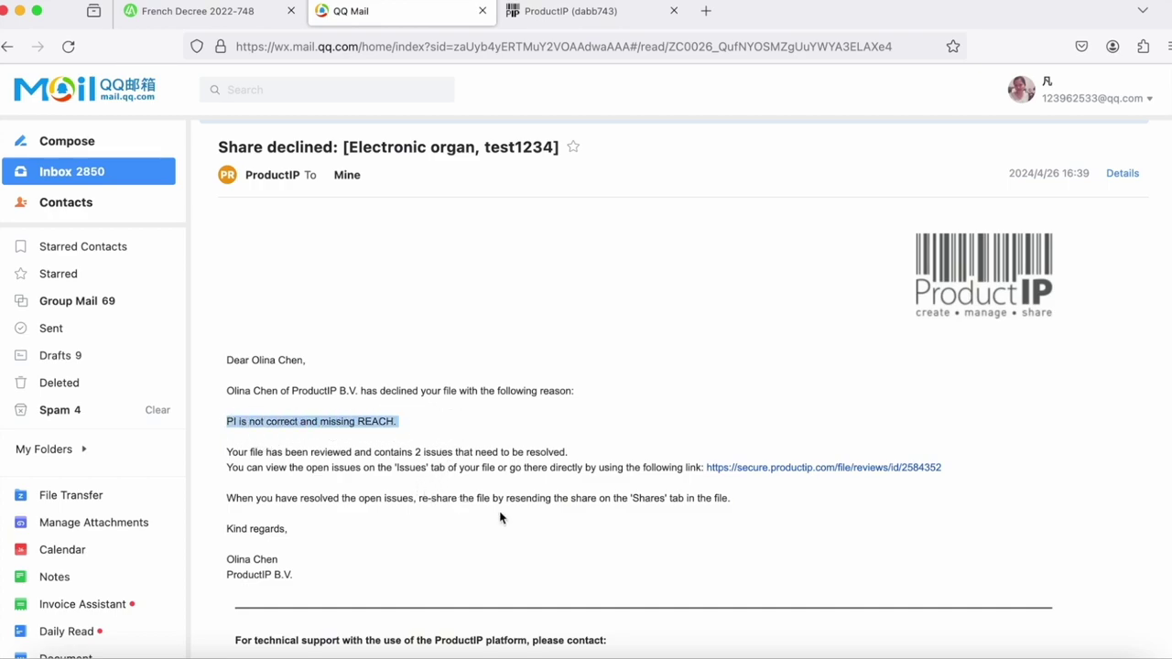
{"action": "left_click", "coordinate": [538, 525]}
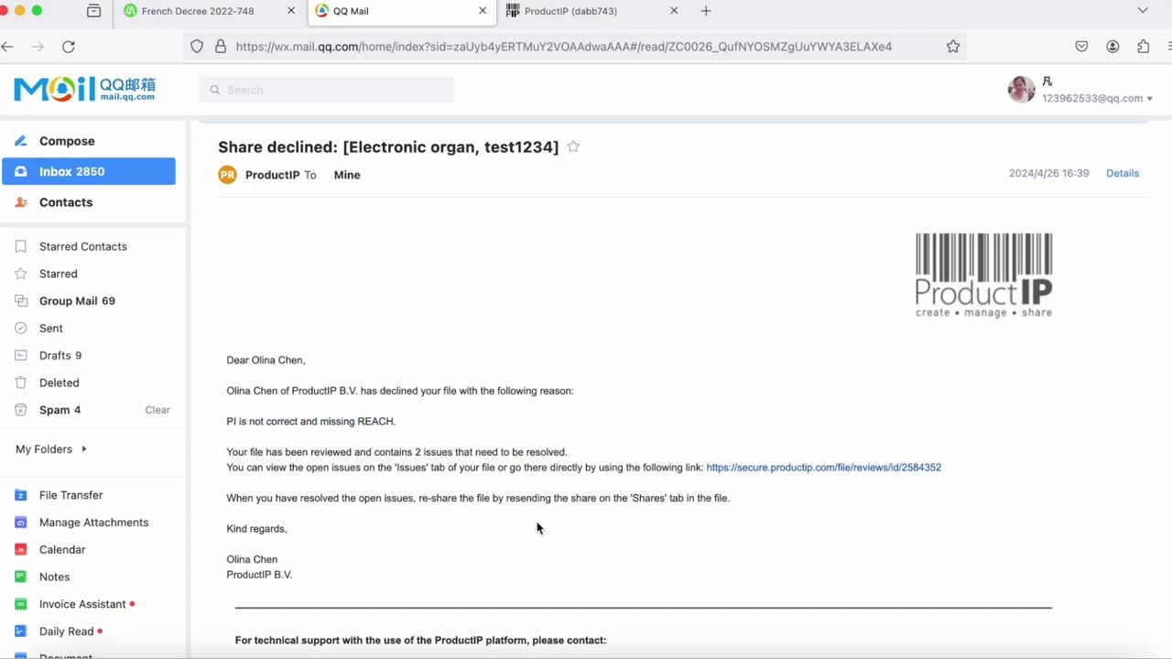
Step: Follow the email's link to the file's open issues, check its documents list, and return to the issues
{"action": "left_click", "coordinate": [803, 469]}
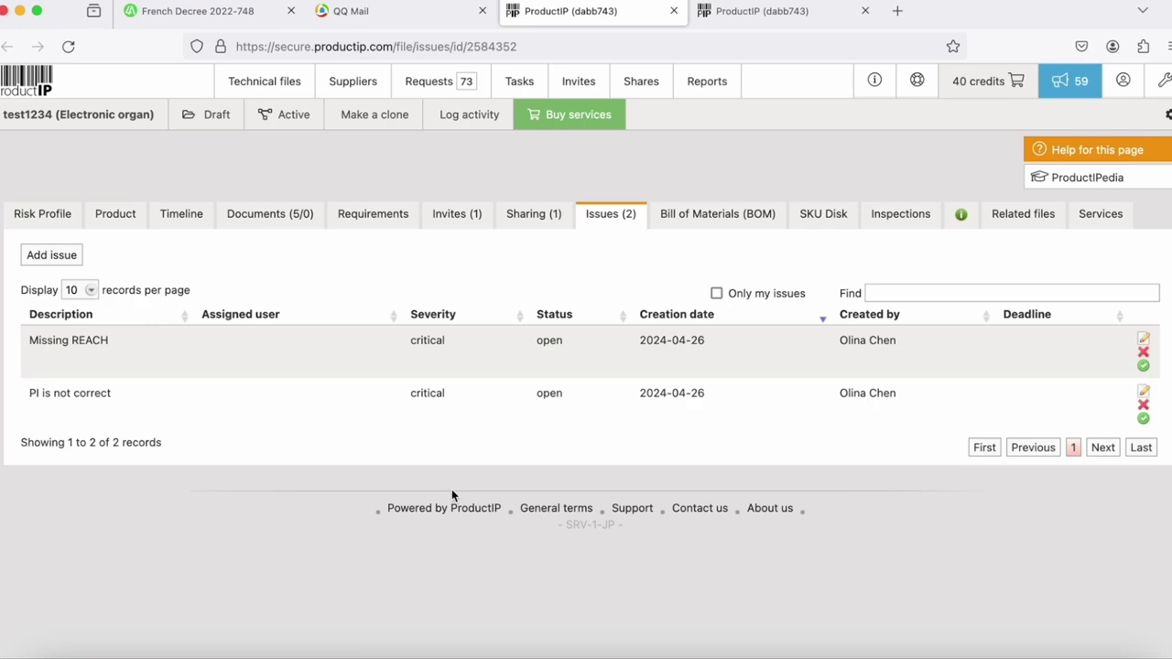
{"action": "left_click", "coordinate": [264, 220]}
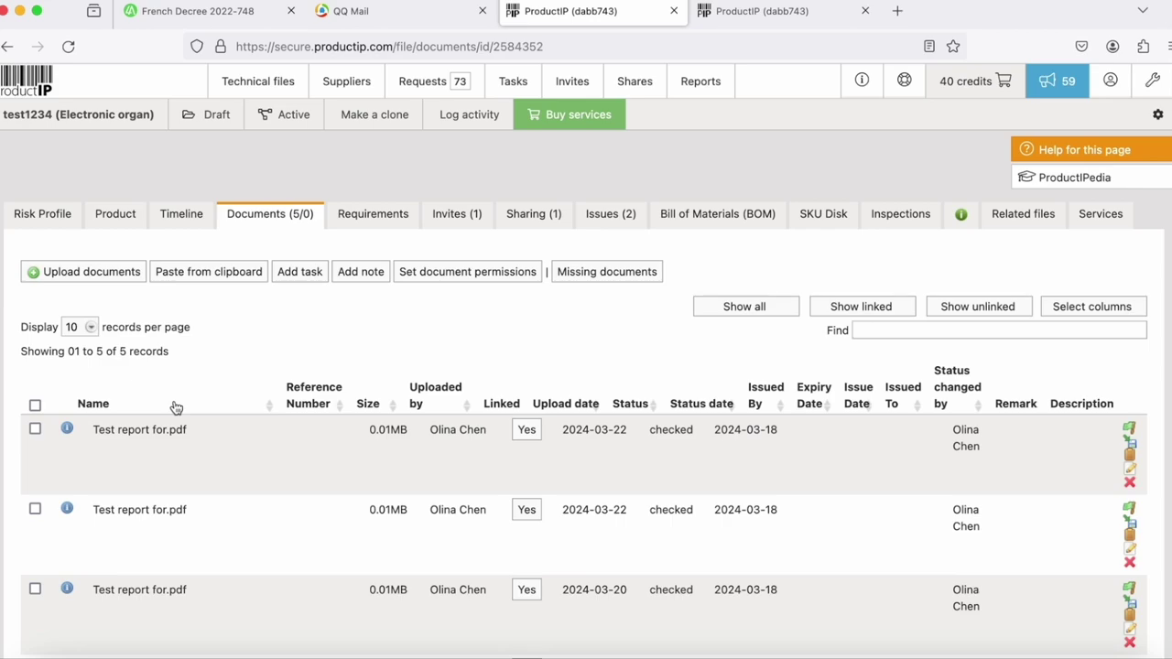
{"action": "left_click", "coordinate": [611, 220]}
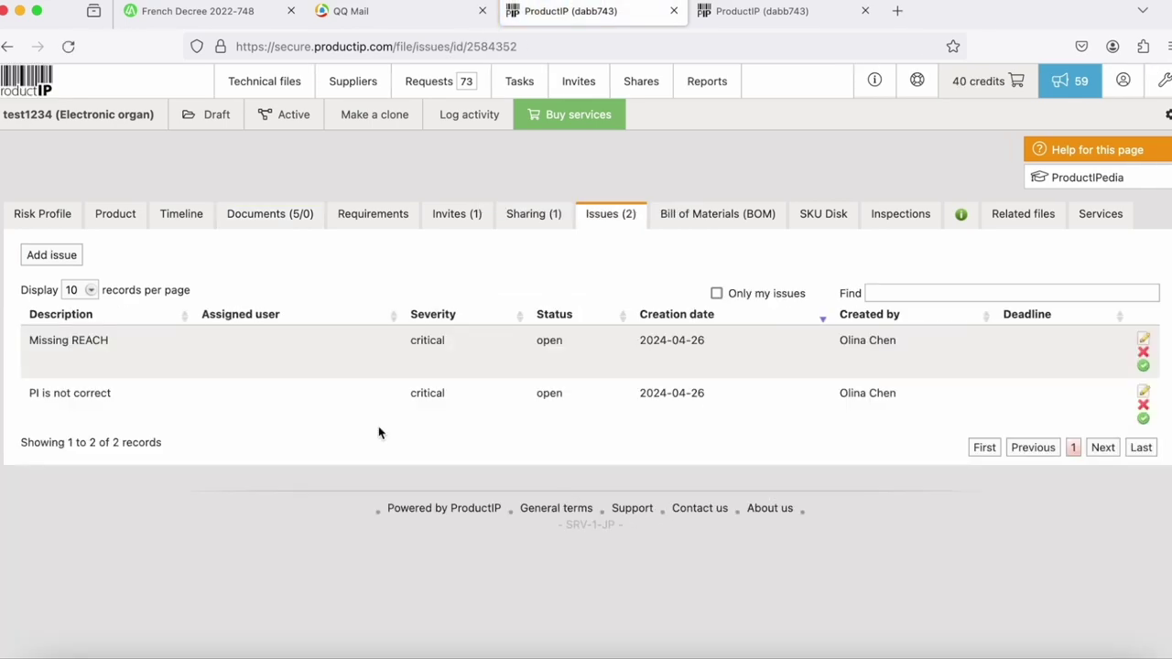
Step: Close the "Missing REACH" issue with the resolution "REACH report already uploaded"
{"action": "left_click", "coordinate": [1144, 367]}
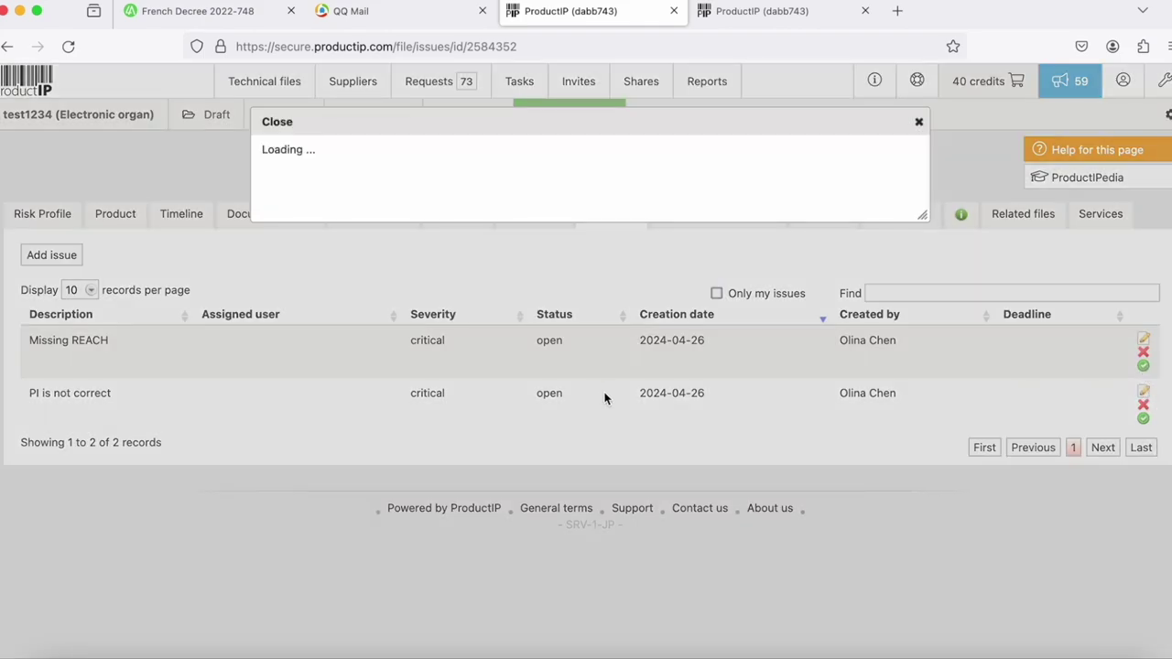
{"action": "left_click", "coordinate": [452, 411]}
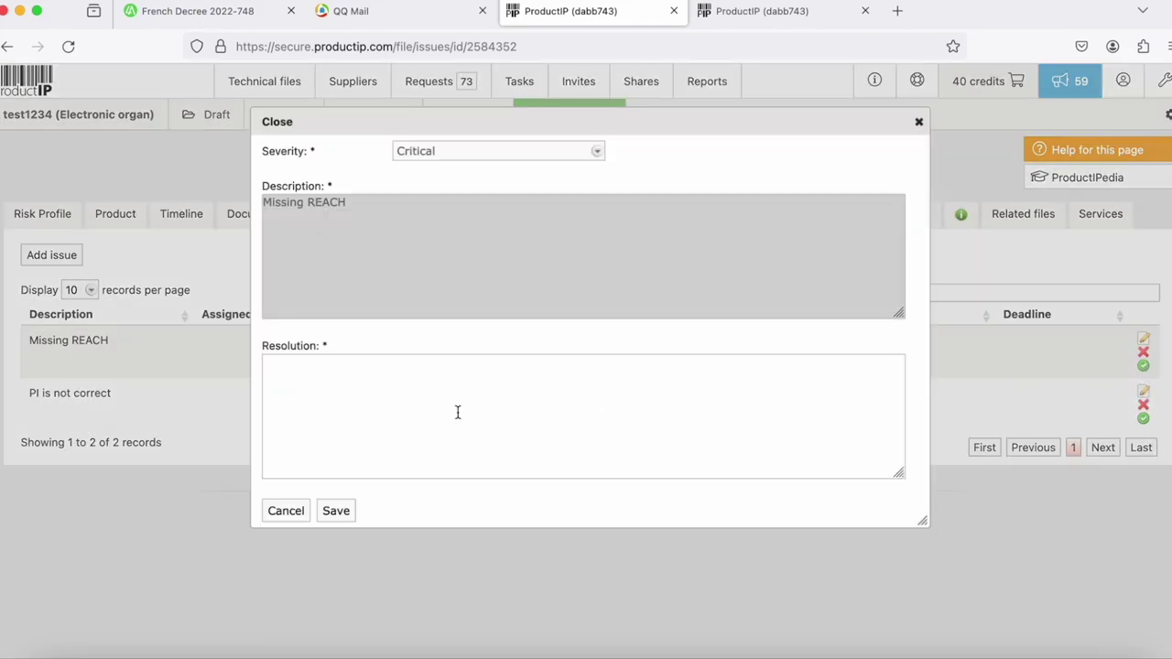
{"action": "type", "text": "REACH"}
{"action": "type", "text": " report alraedy u"}
{"action": "type", "text": "p"}
{"action": "key", "text": "BackSpace"}
{"action": "key", "text": "BackSpace"}
{"action": "key", "text": "BackSpace"}
{"action": "key", "text": "BackSpace"}
{"action": "key", "text": "BackSpace"}
{"action": "key", "text": "BackSpace"}
{"action": "key", "text": "BackSpace"}
{"action": "key", "text": "BackSpace"}
{"action": "type", "text": "ready "}
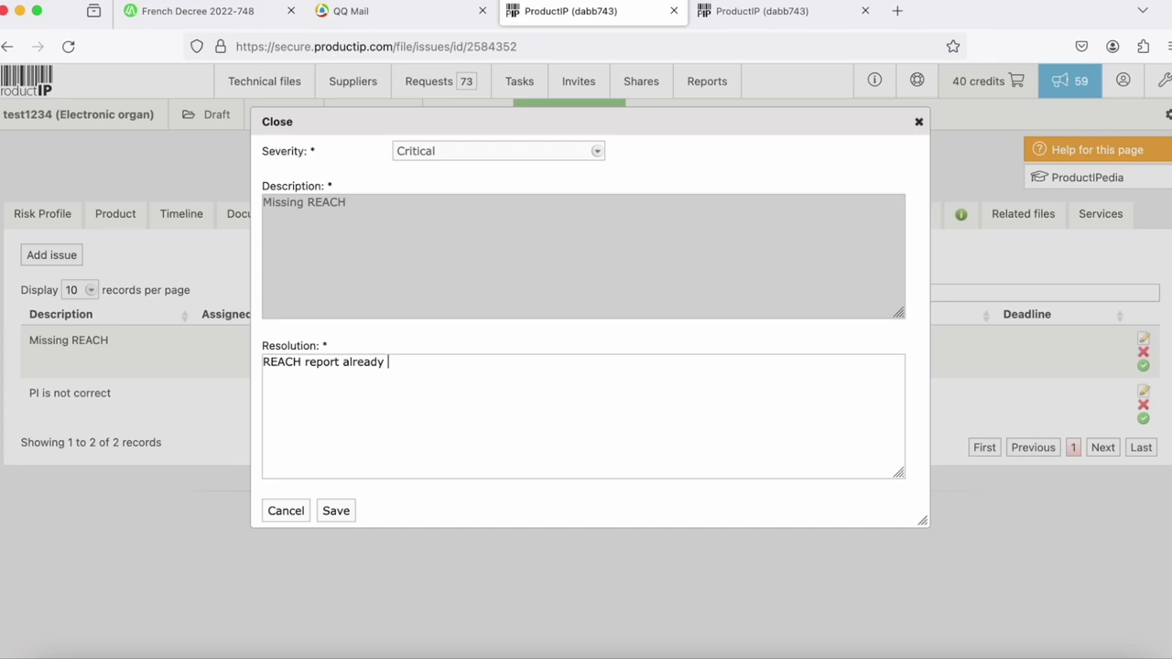
{"action": "type", "text": "uploaded"}
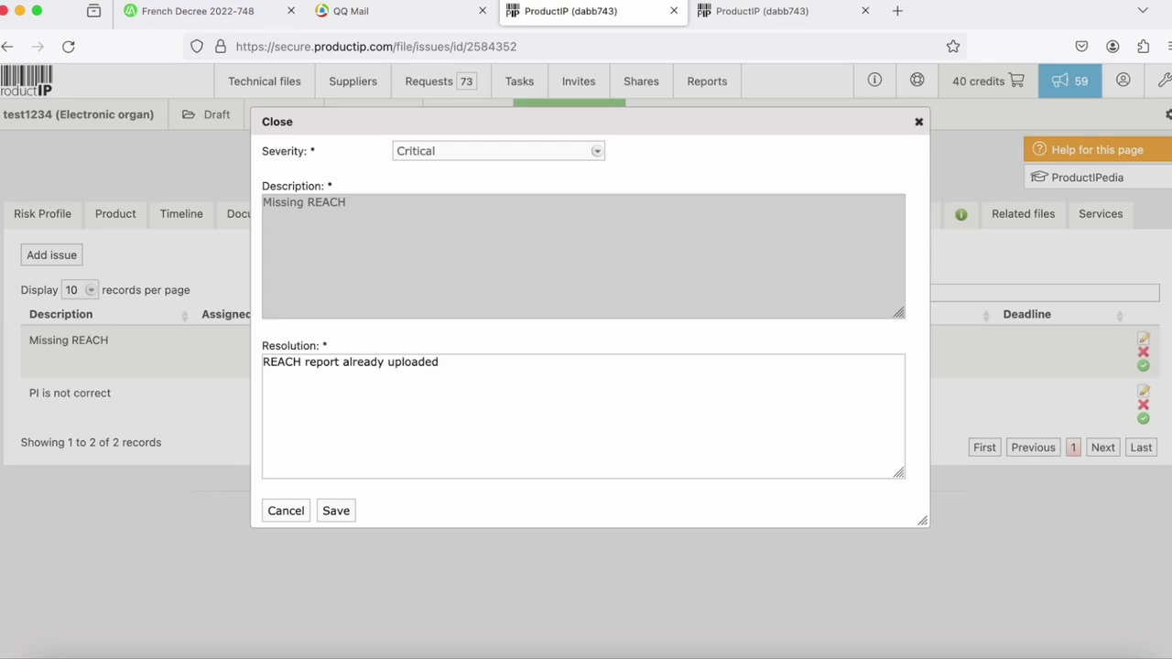
{"action": "left_click", "coordinate": [357, 517]}
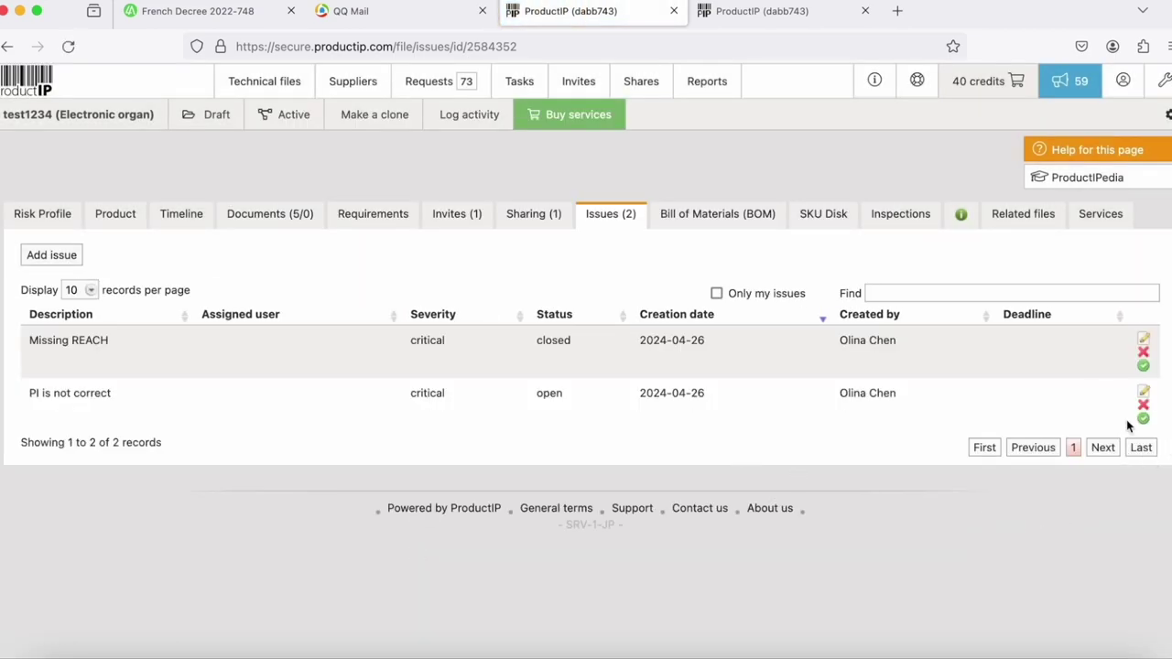
Step: Close the "PI is not correct" issue with the resolution "already corrected it."
{"action": "left_click", "coordinate": [1144, 419]}
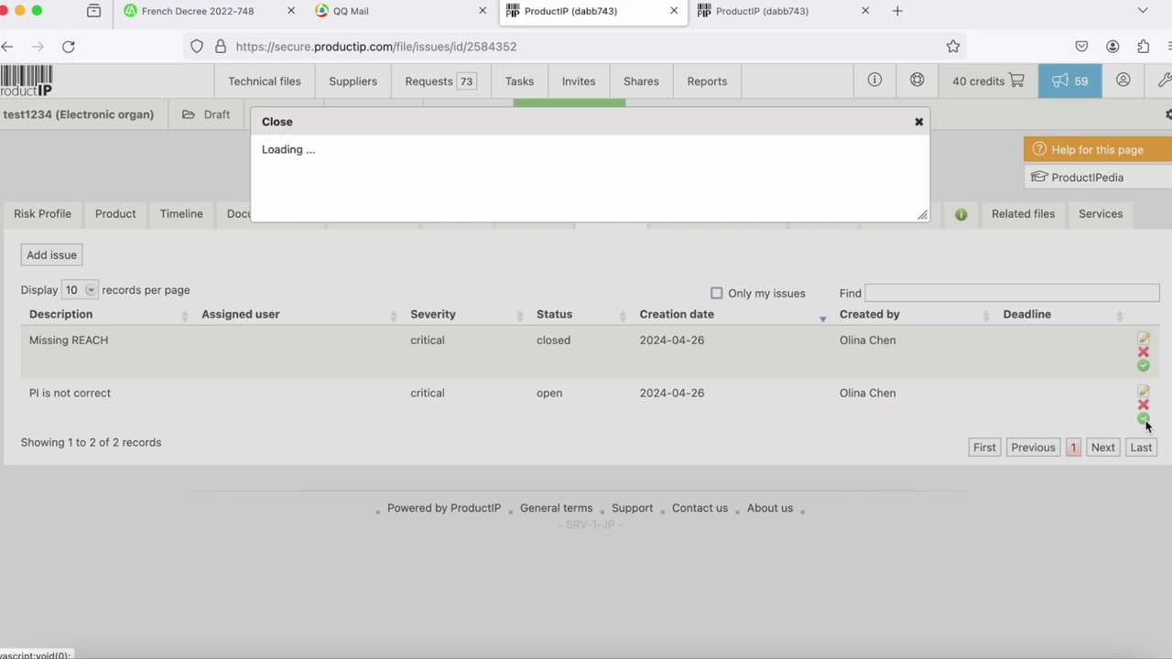
{"action": "left_click", "coordinate": [490, 424]}
{"action": "type", "text": "already "}
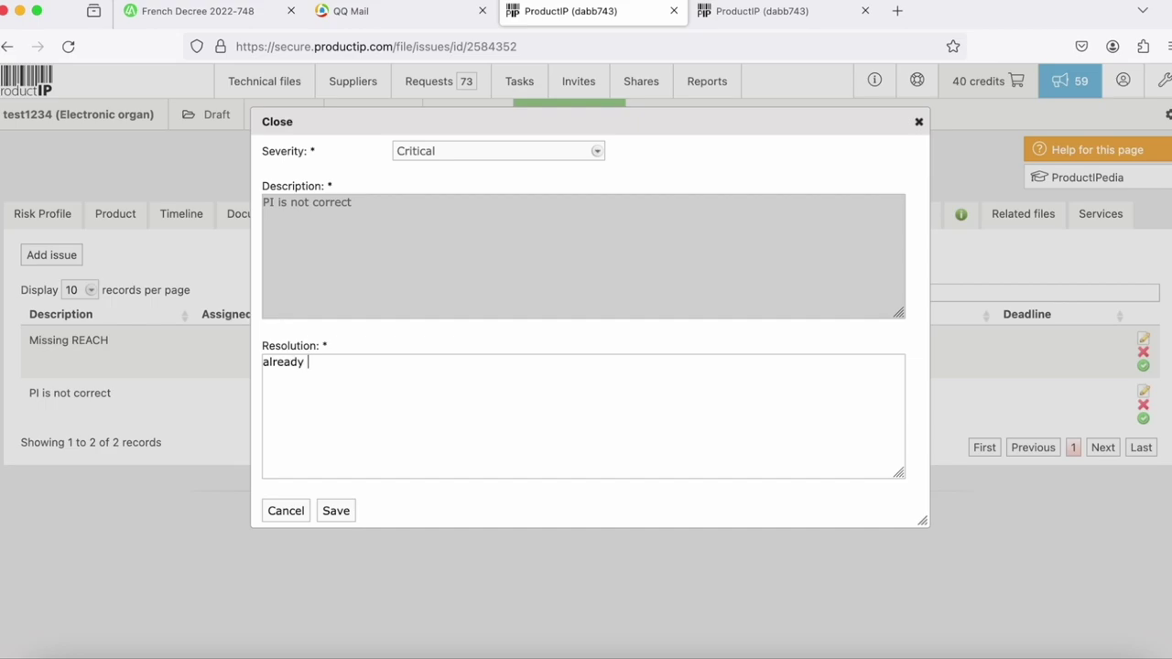
{"action": "type", "text": "corrected it."}
{"action": "left_click", "coordinate": [336, 513]}
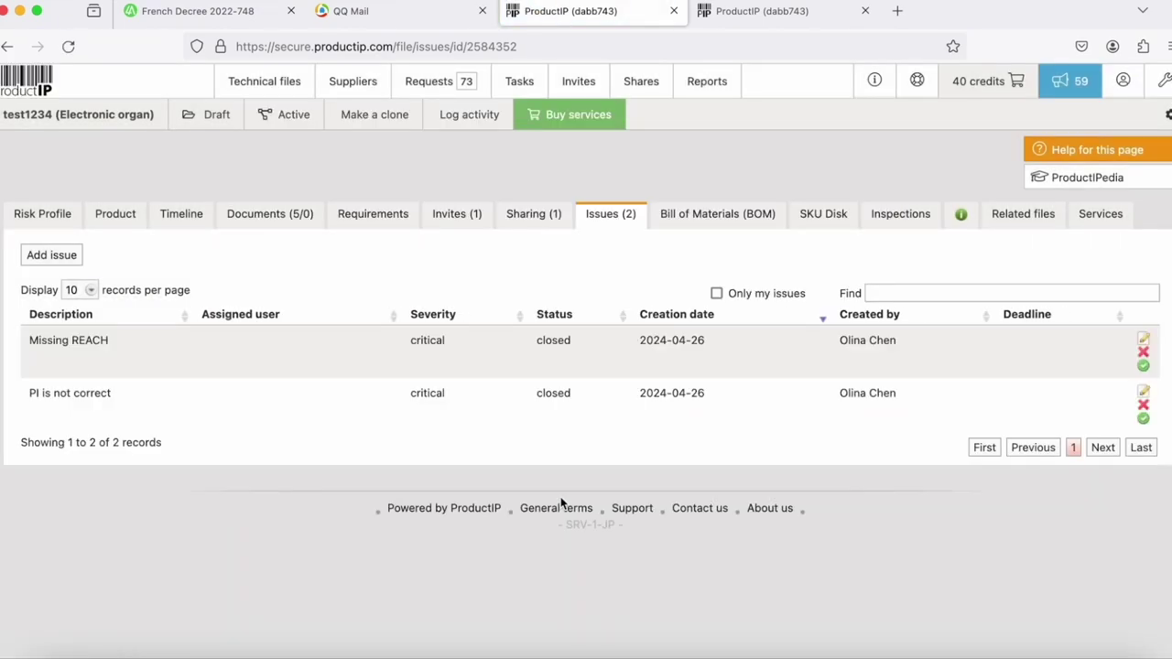
Step: Resend the share notification for the test1234 file's declined share with the company A test
{"action": "left_click", "coordinate": [528, 220]}
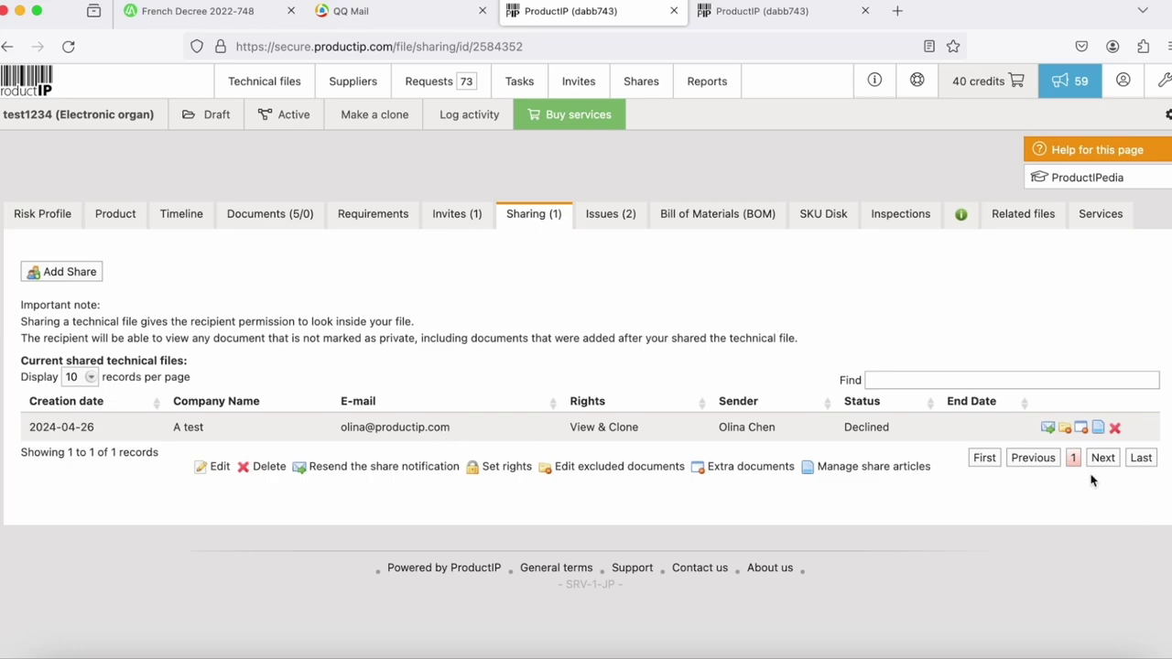
{"action": "left_click", "coordinate": [1049, 429]}
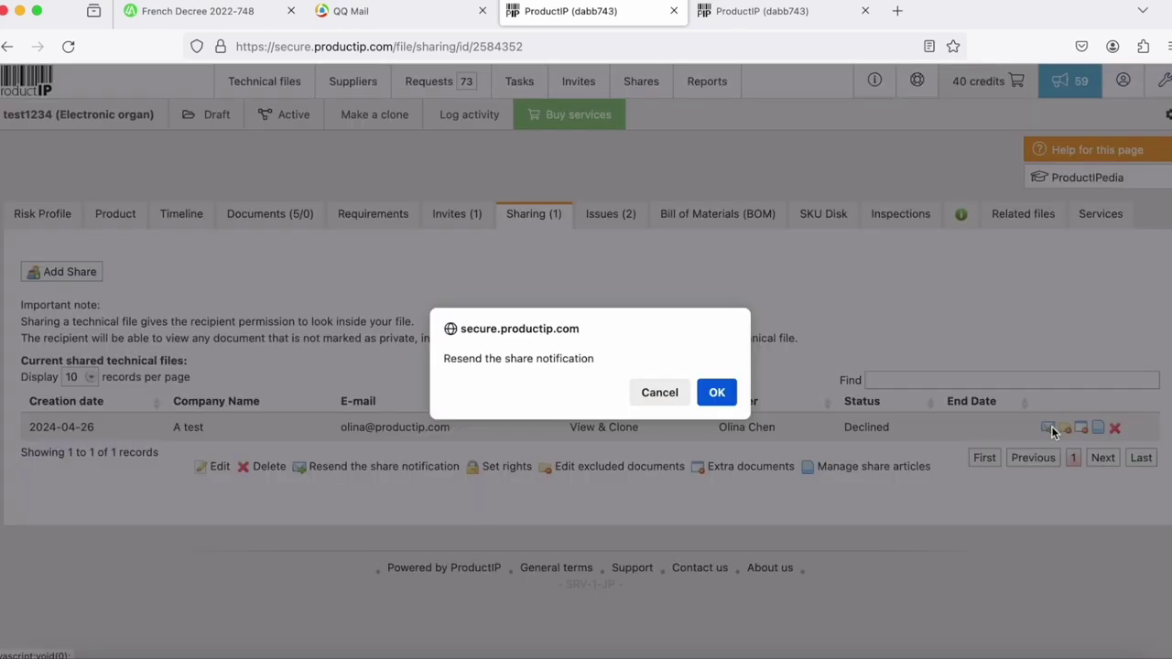
{"action": "left_click", "coordinate": [717, 393]}
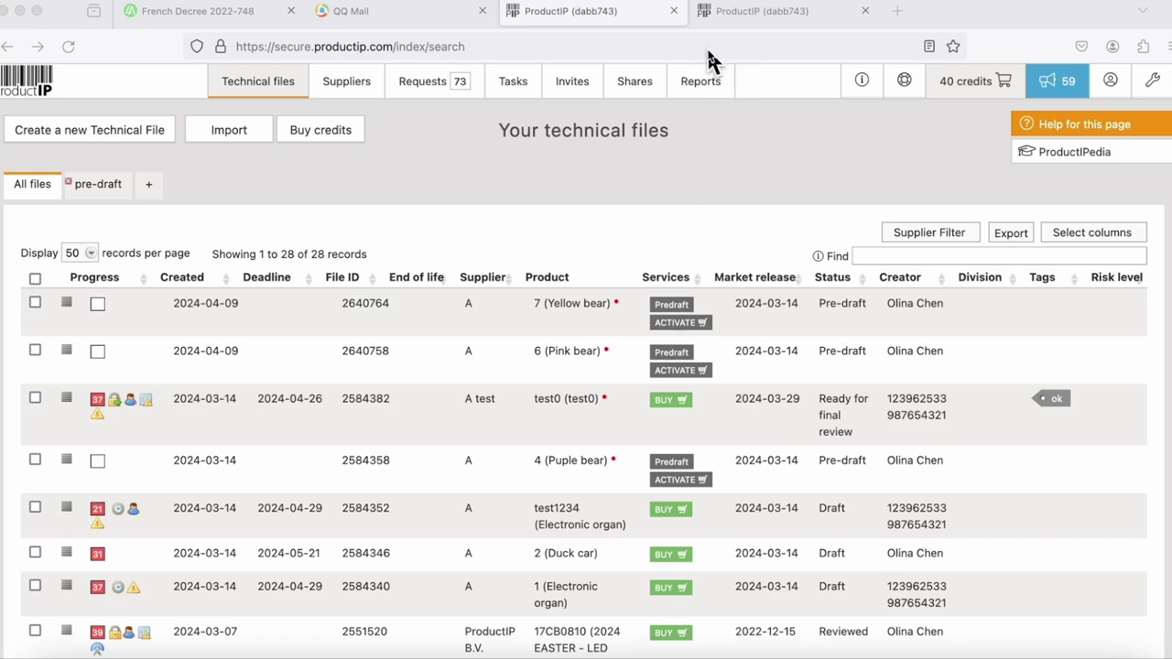
Step: Filter the overview of all shares by "declined" and open the technical file test0
{"action": "left_click", "coordinate": [637, 83]}
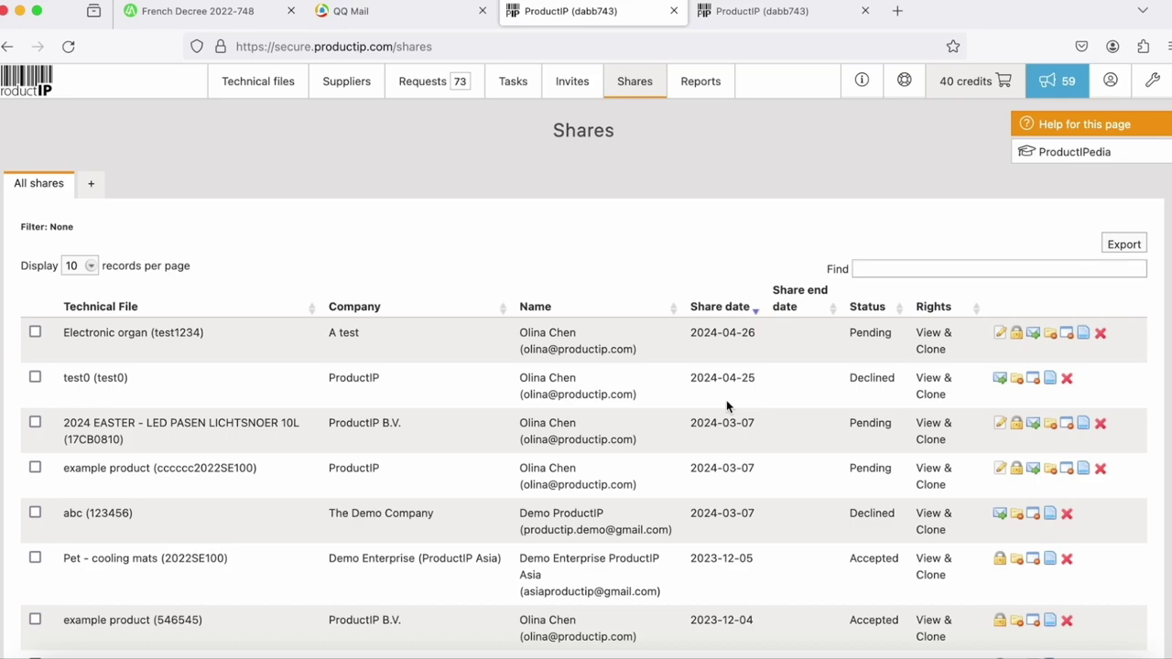
{"action": "scroll", "coordinate": [845, 457], "scroll_direction": "down", "scroll_amount": 3}
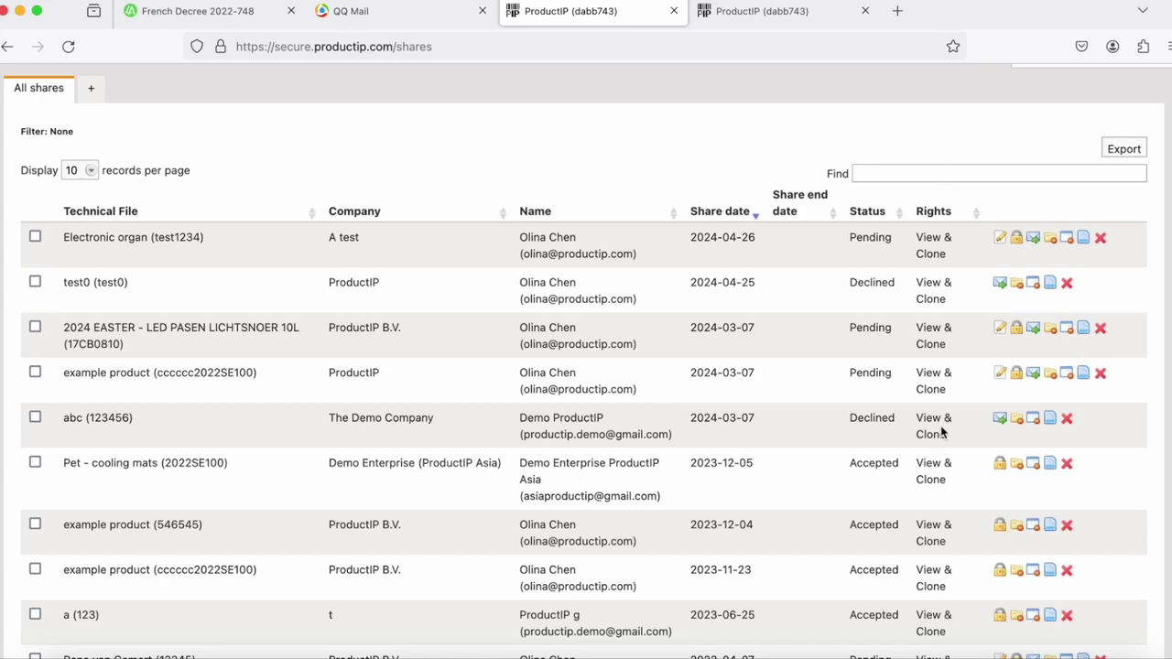
{"action": "scroll", "coordinate": [943, 432], "scroll_direction": "down", "scroll_amount": 1}
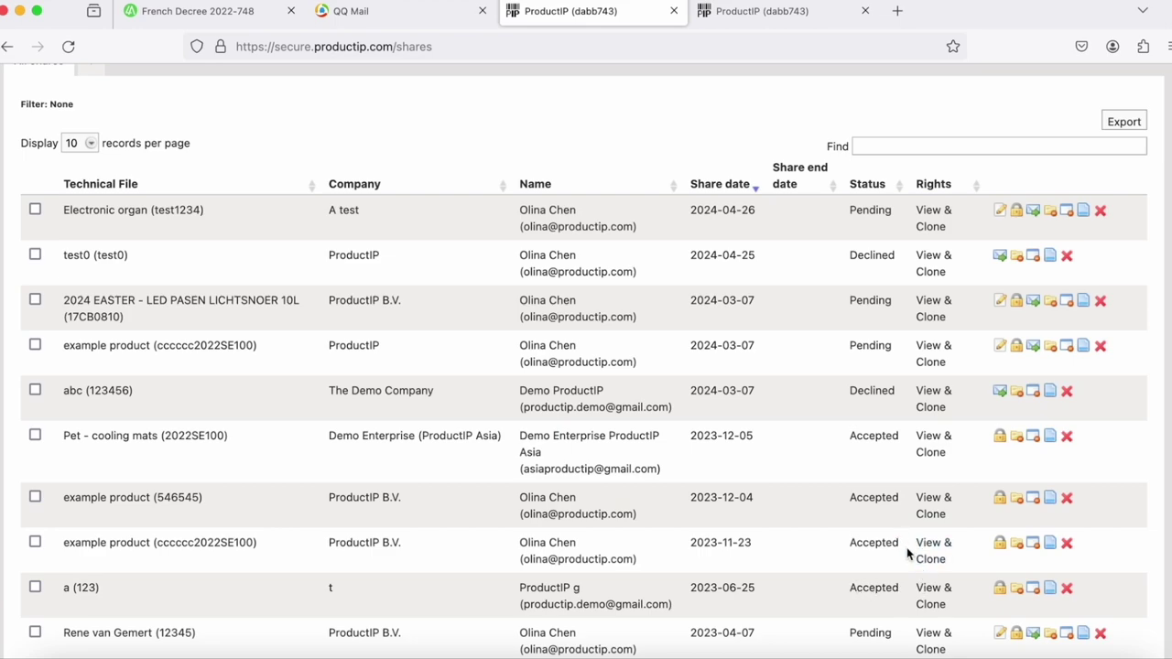
{"action": "scroll", "coordinate": [908, 550], "scroll_direction": "up", "scroll_amount": 2}
{"action": "left_click", "coordinate": [900, 269]}
{"action": "type", "text": "de"}
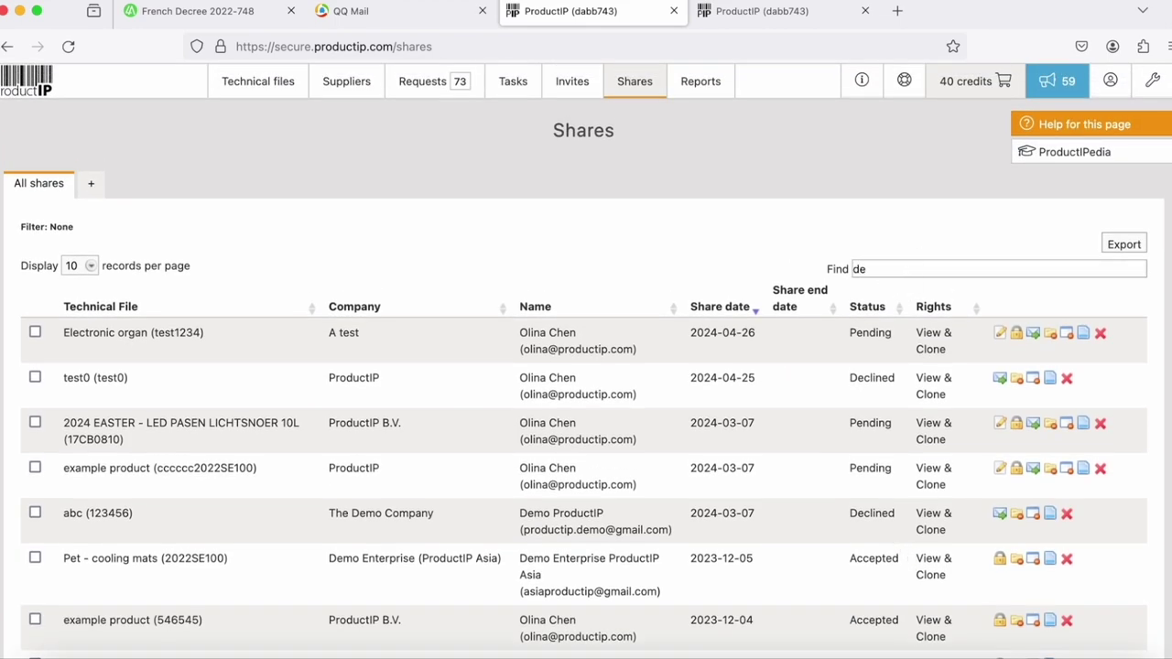
{"action": "type", "text": "clined"}
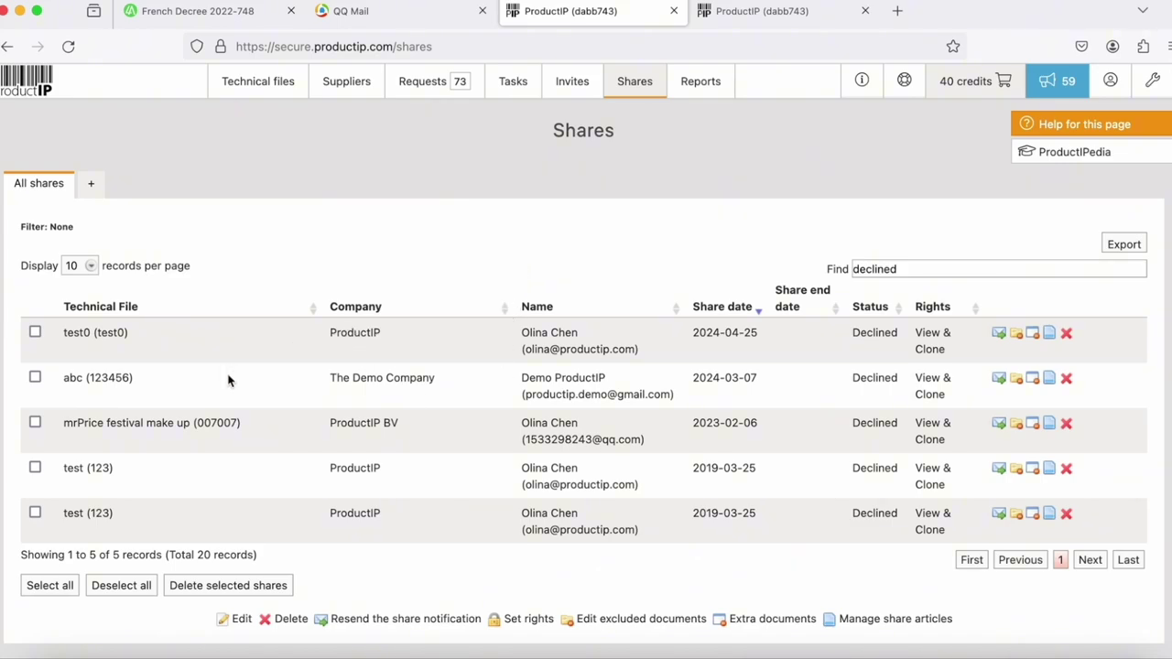
{"action": "left_click", "coordinate": [96, 333]}
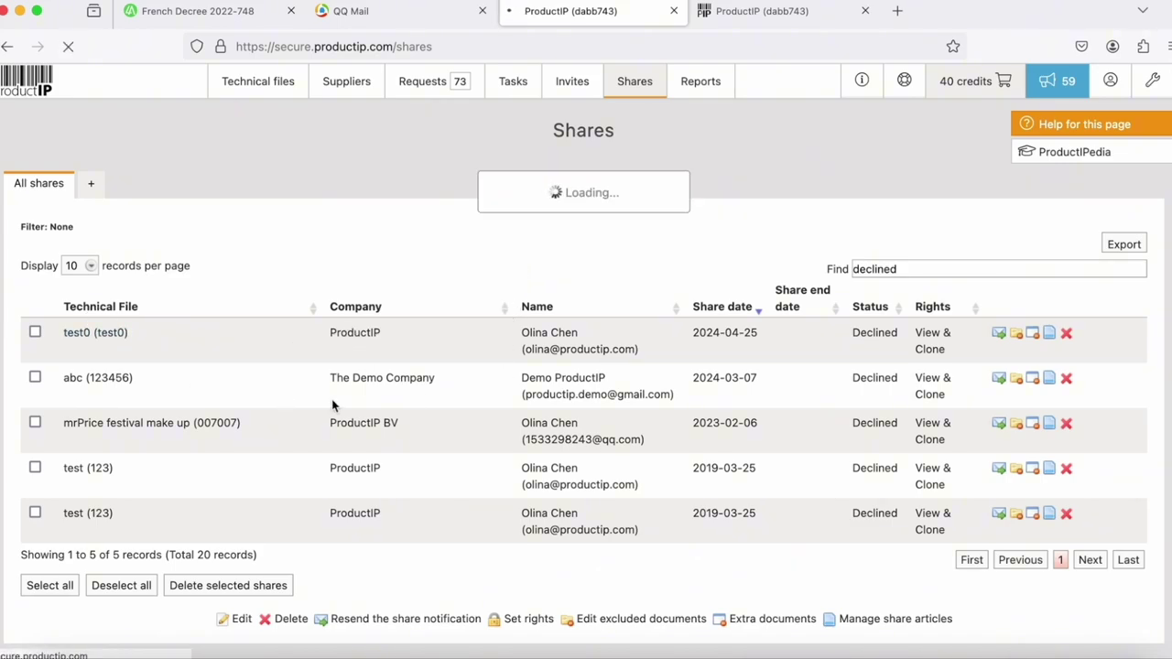